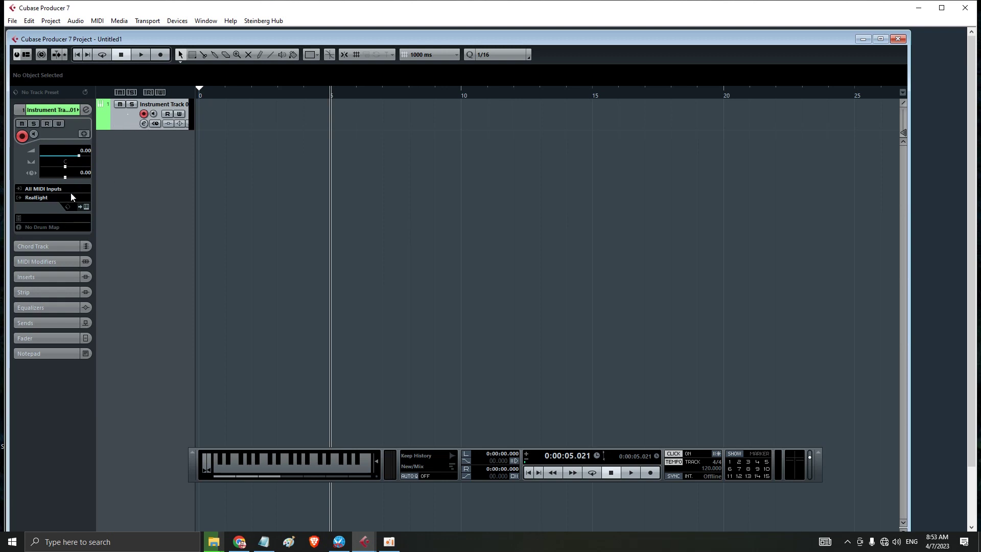
{"action": "left_click", "coordinate": [41, 198]}
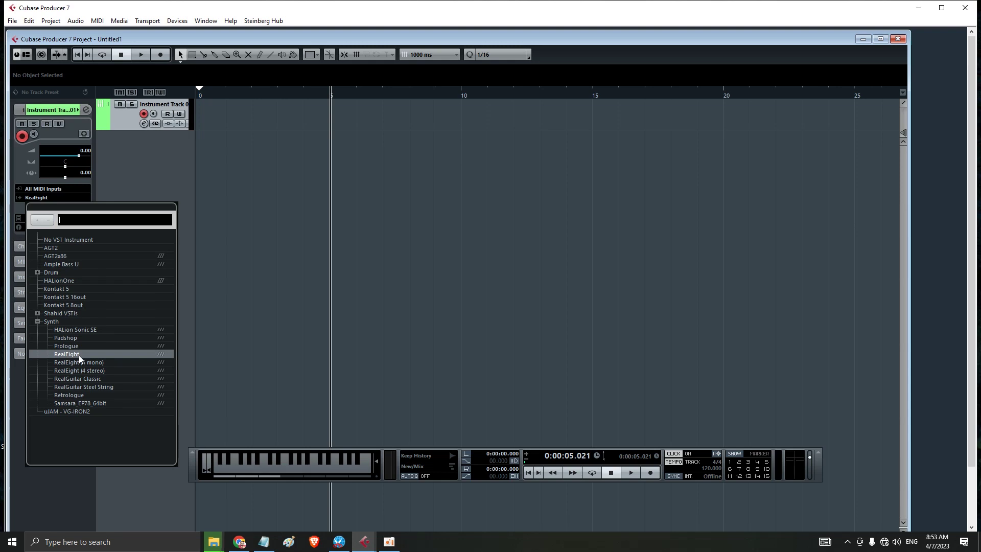
{"action": "left_click", "coordinate": [125, 184]}
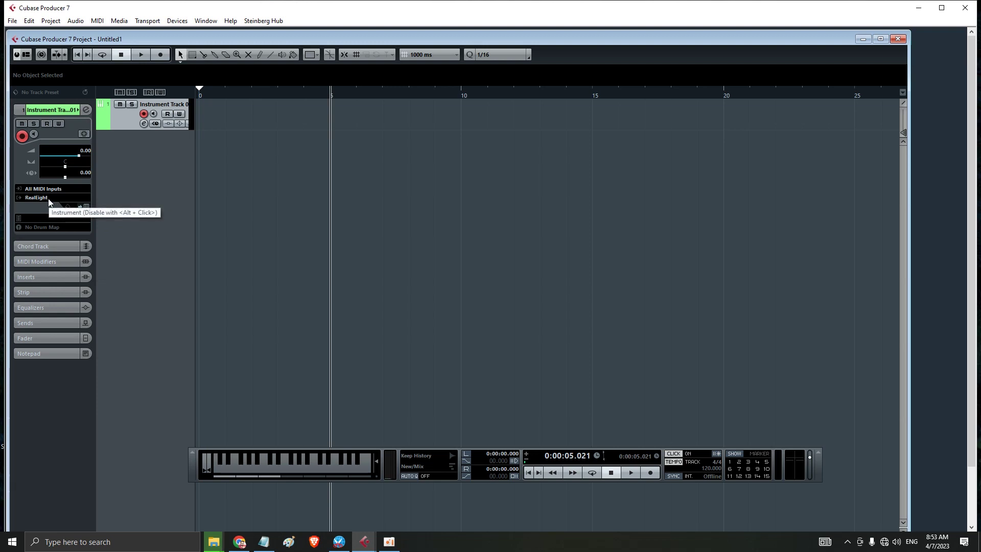
{"action": "left_click", "coordinate": [48, 200]}
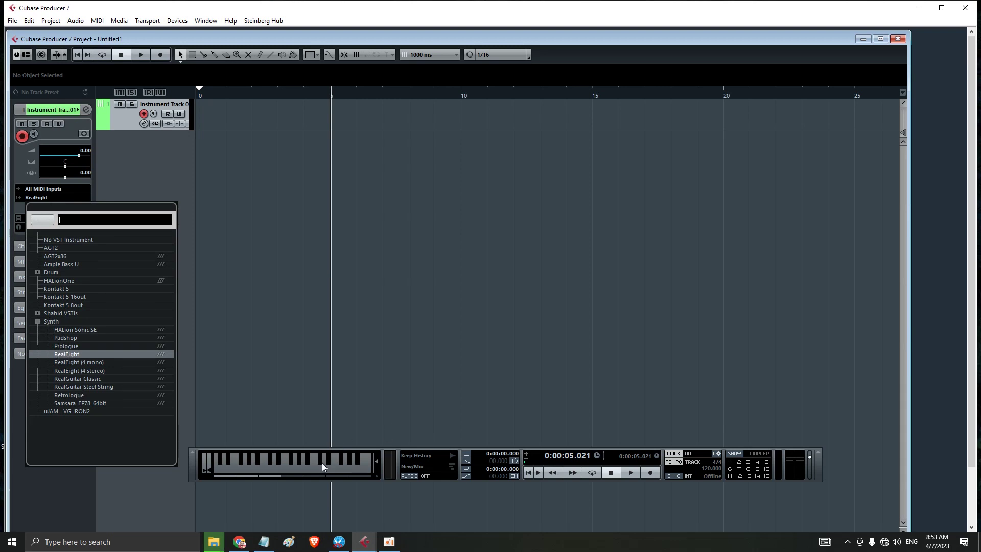
{"action": "left_click", "coordinate": [134, 194]}
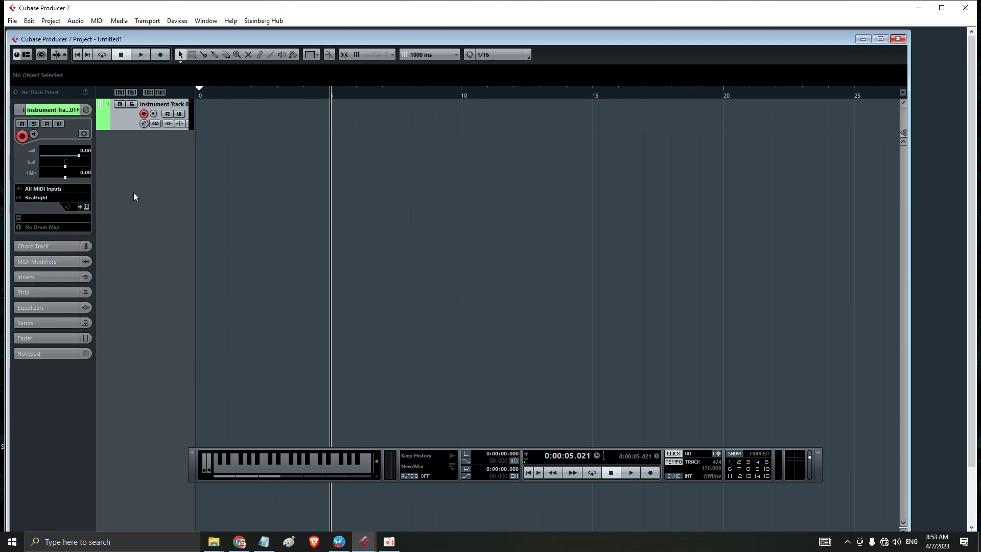
- Load pattern B01 Basic 3'4 from Basic Bass&Chord, 3'4 Basic B 4th 80-250, in the track's RealEight instrument
{"action": "left_click", "coordinate": [85, 207]}
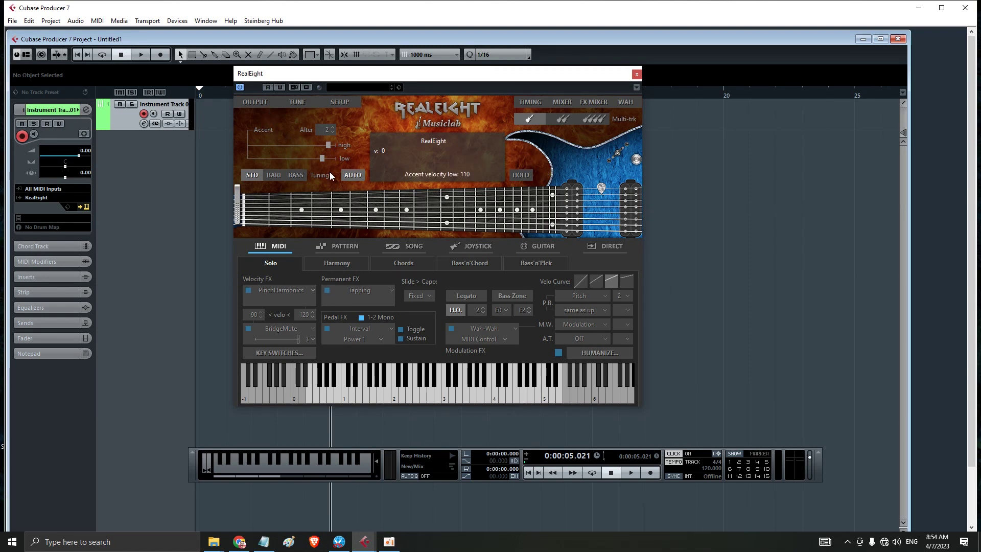
{"action": "left_click", "coordinate": [340, 247]}
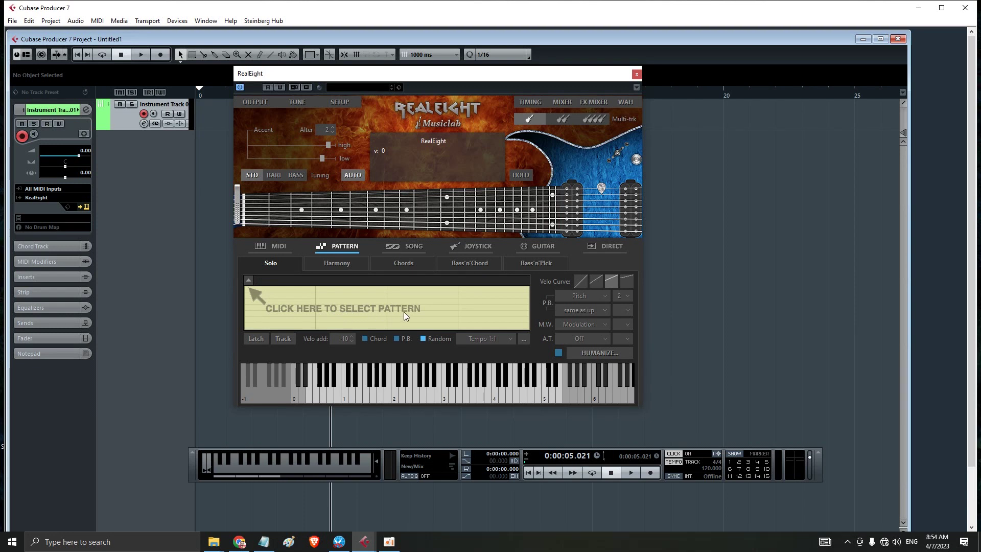
{"action": "left_click", "coordinate": [250, 280]}
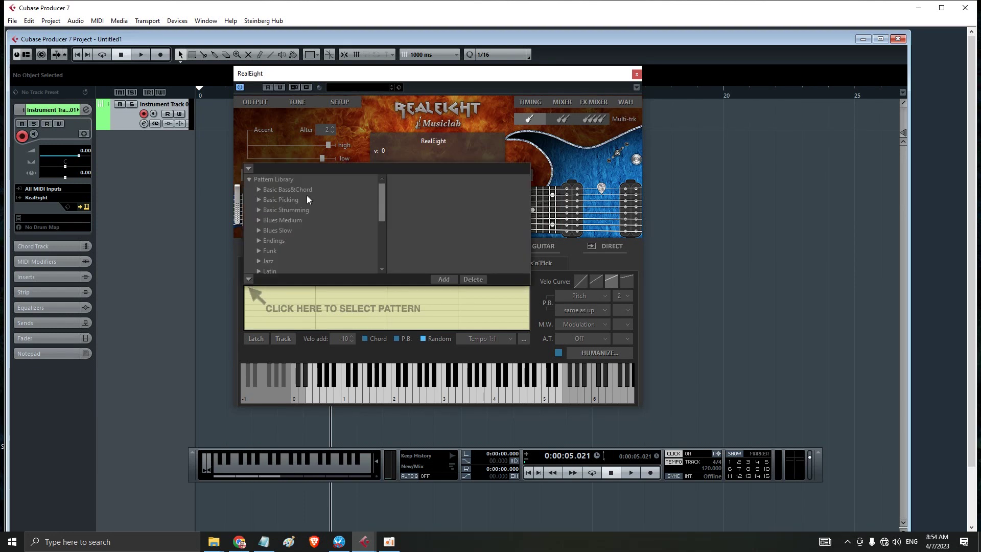
{"action": "mouse_move", "coordinate": [381, 195]}
{"action": "left_mouse_down"}
{"action": "mouse_move", "coordinate": [384, 235]}
{"action": "mouse_move", "coordinate": [381, 200]}
{"action": "left_mouse_up"}
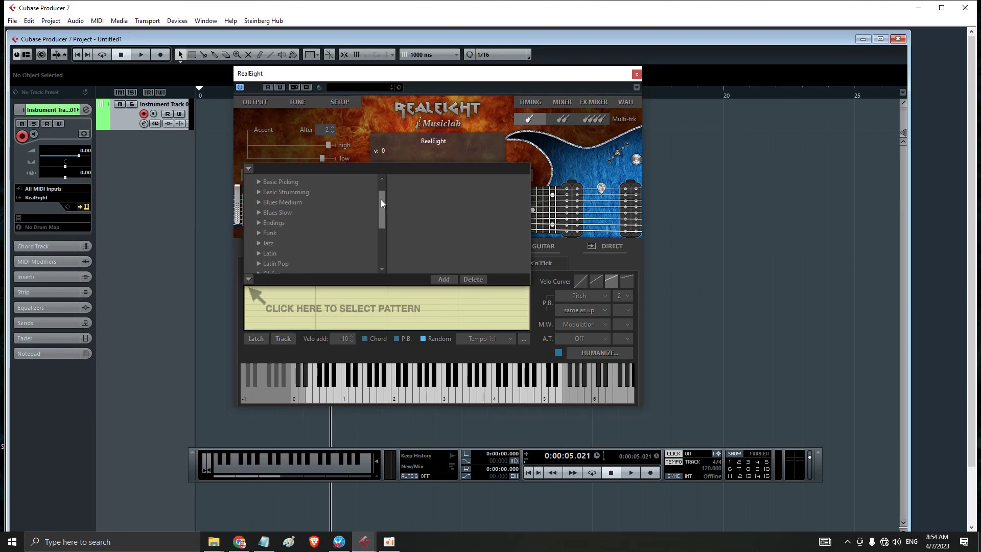
{"action": "left_click", "coordinate": [258, 179]}
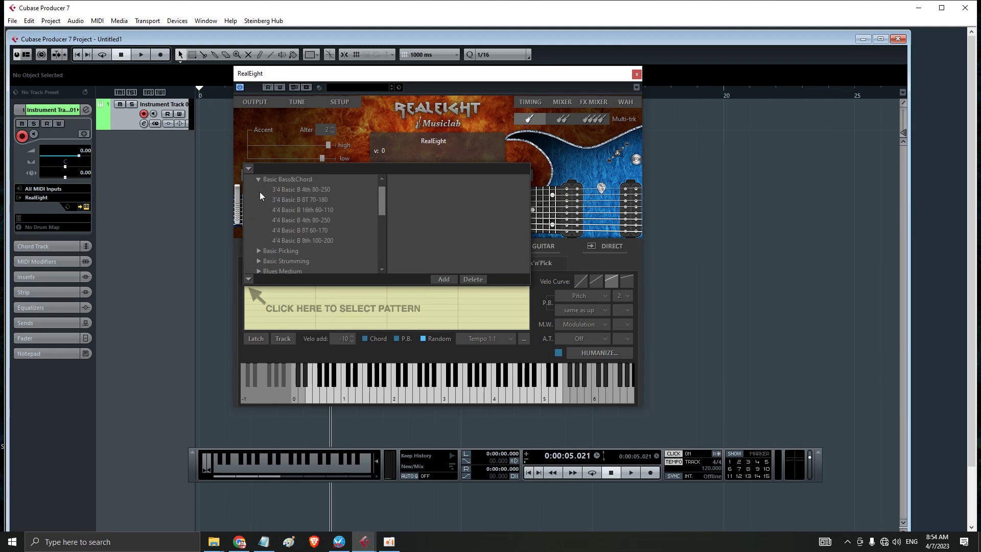
{"action": "left_click", "coordinate": [298, 191]}
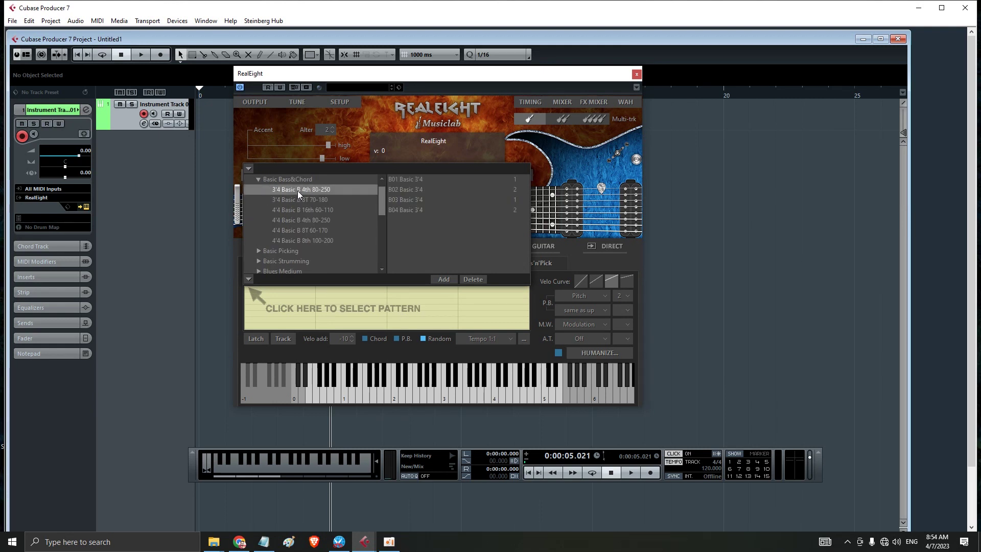
{"action": "left_click", "coordinate": [399, 180]}
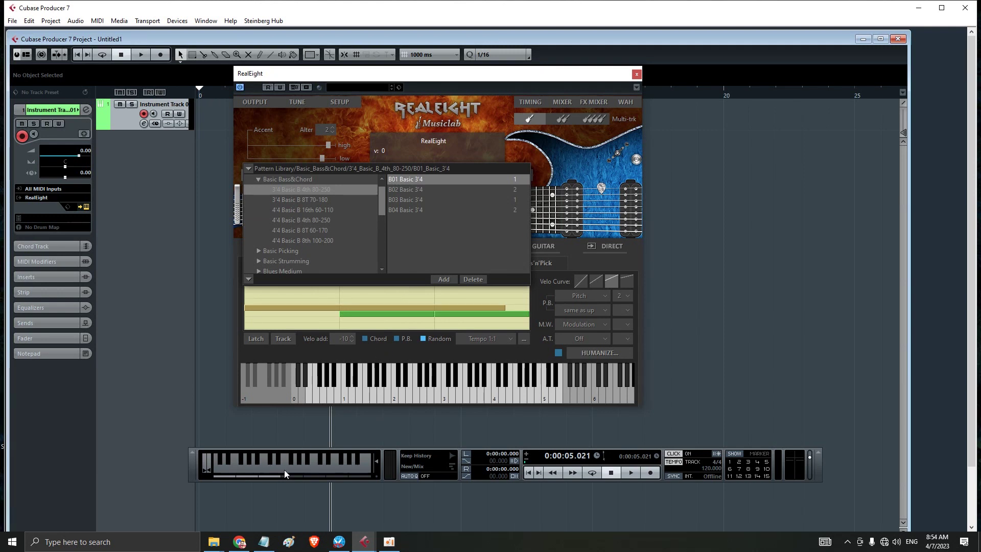
{"action": "left_click", "coordinate": [177, 21]}
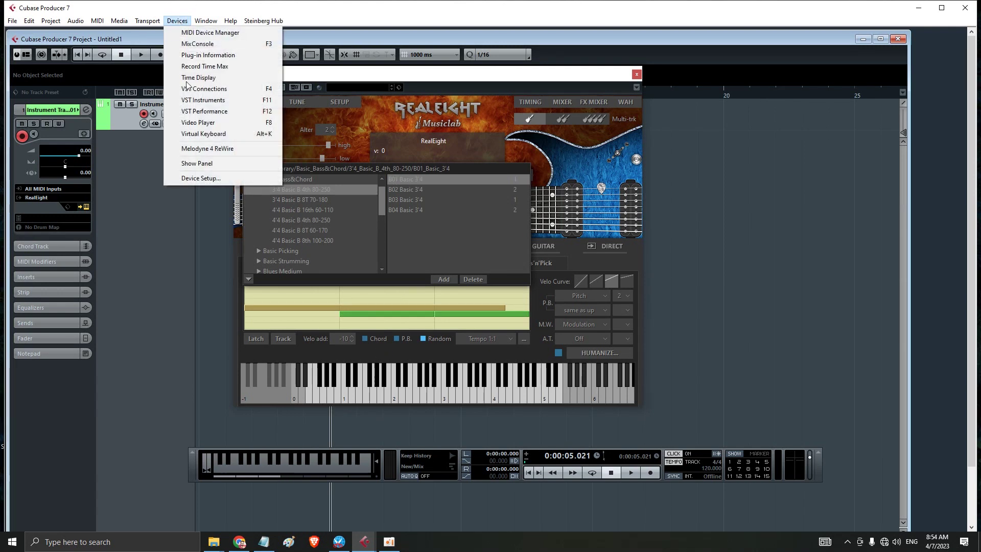
{"action": "left_click", "coordinate": [197, 134]}
{"action": "left_click", "coordinate": [177, 21]}
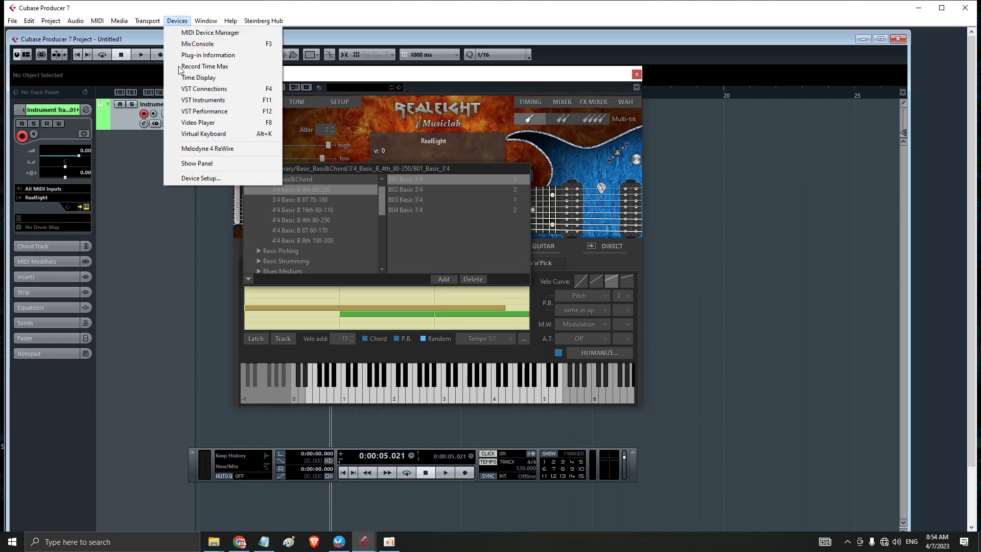
{"action": "left_click", "coordinate": [198, 135]}
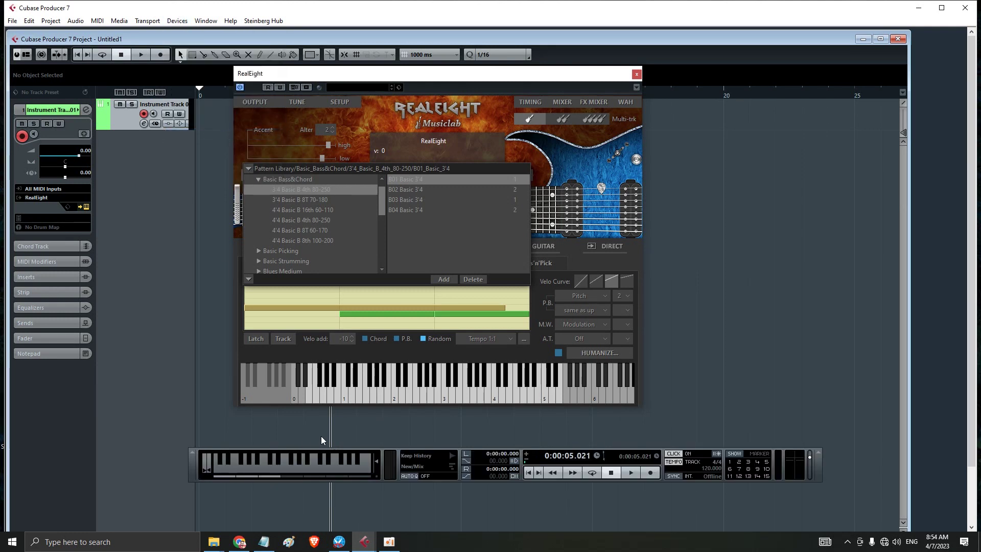
- Audition the loaded RealEight pattern by playing several different notes on the virtual keyboard
{"action": "left_click", "coordinate": [267, 469]}
{"action": "left_click", "coordinate": [254, 469]}
{"action": "left_click", "coordinate": [281, 468]}
{"action": "key", "text": "g"}
{"action": "key", "text": "h"}
{"action": "key", "text": "m"}
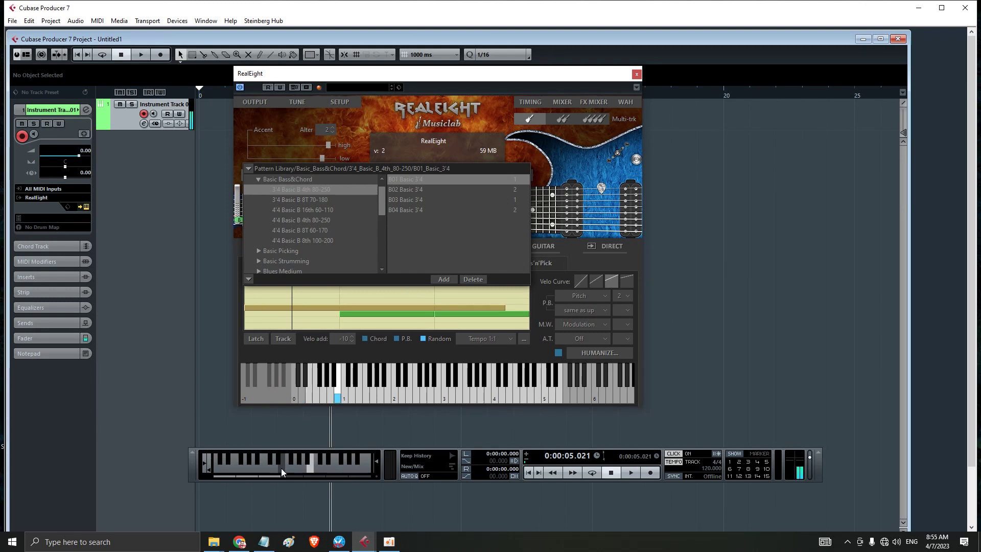
{"action": "key", "text": "b"}
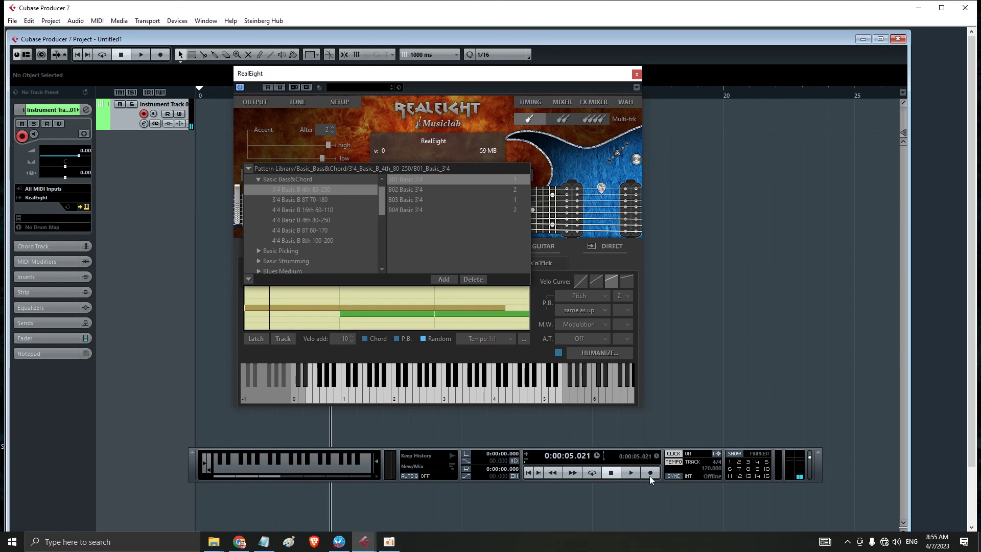
- Record a part of about 16 seconds on the instrument track from the project start, playing four successive sustained virtual keyboard notes
{"action": "left_click", "coordinate": [528, 473]}
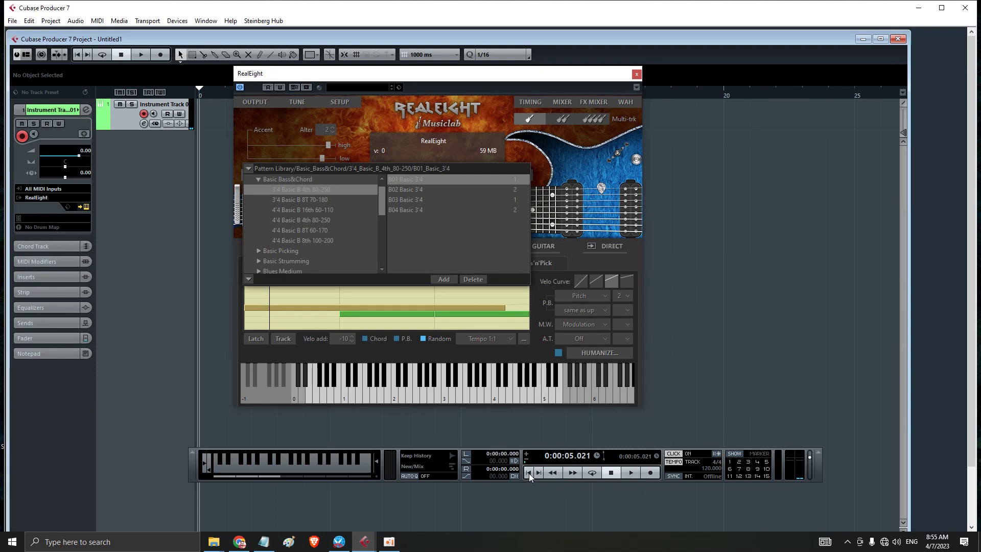
{"action": "left_click", "coordinate": [648, 473]}
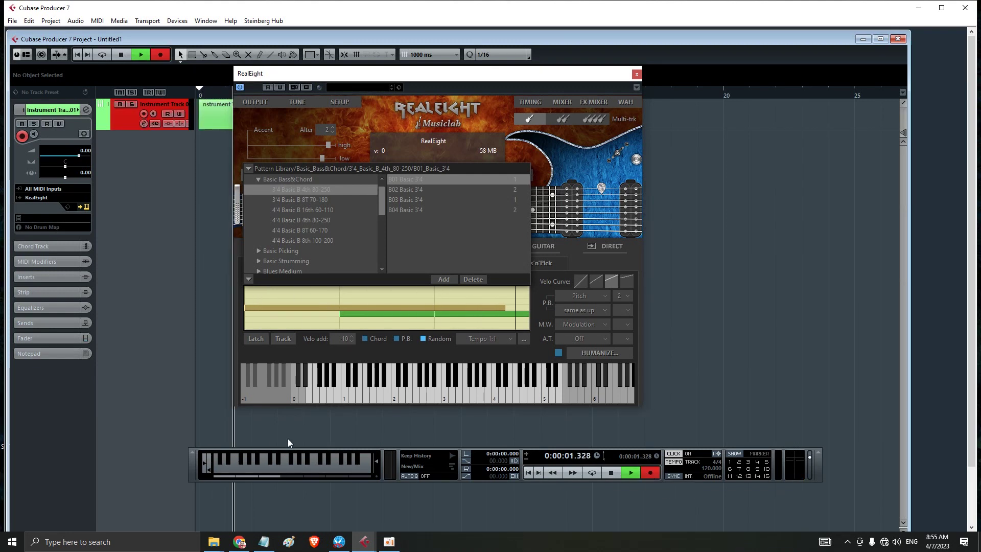
{"action": "left_click", "coordinate": [280, 470]}
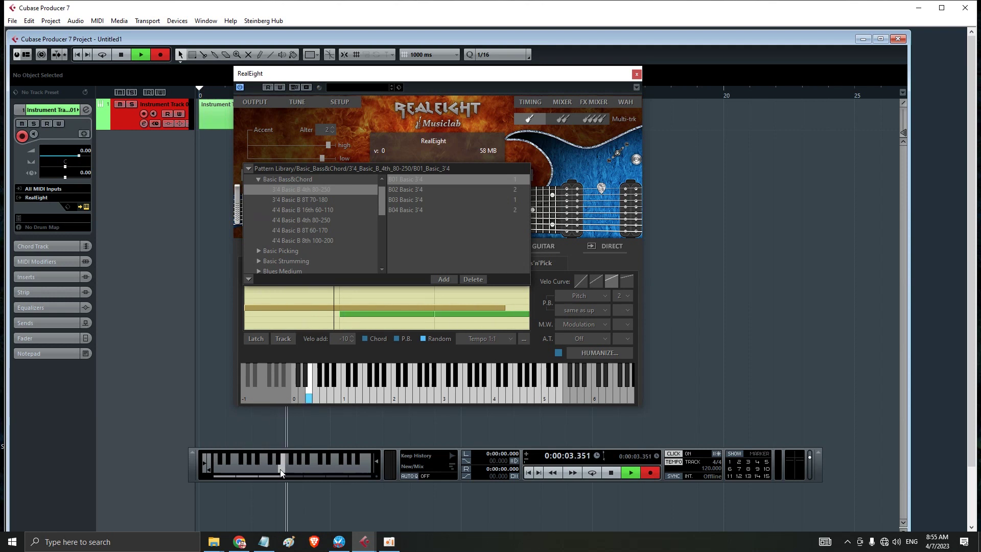
{"action": "left_click", "coordinate": [290, 468]}
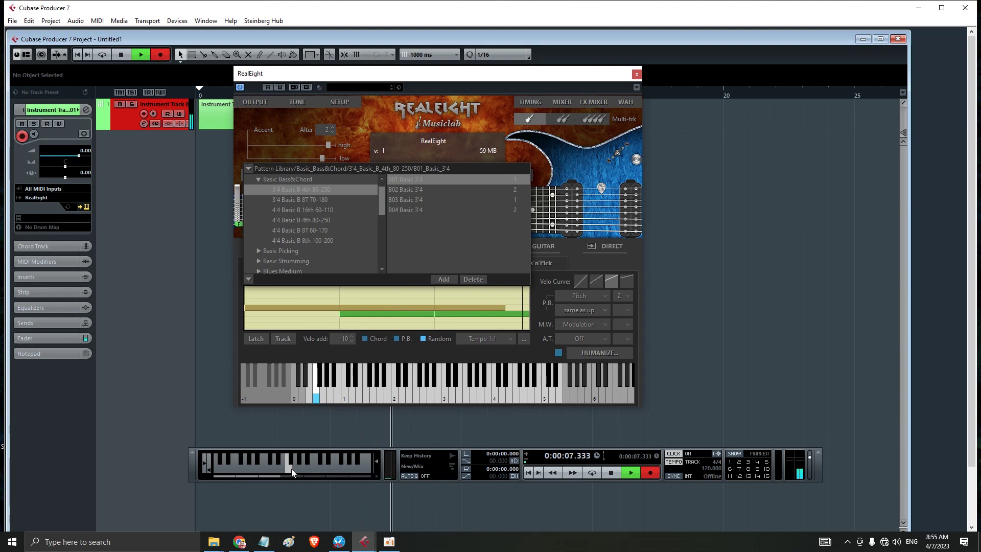
{"action": "left_click", "coordinate": [293, 468]}
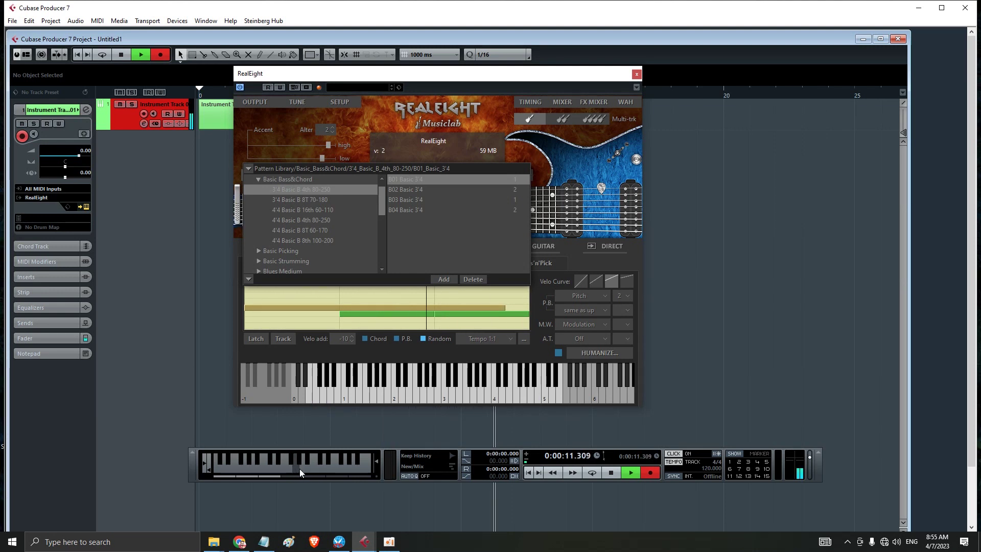
{"action": "left_click", "coordinate": [301, 468]}
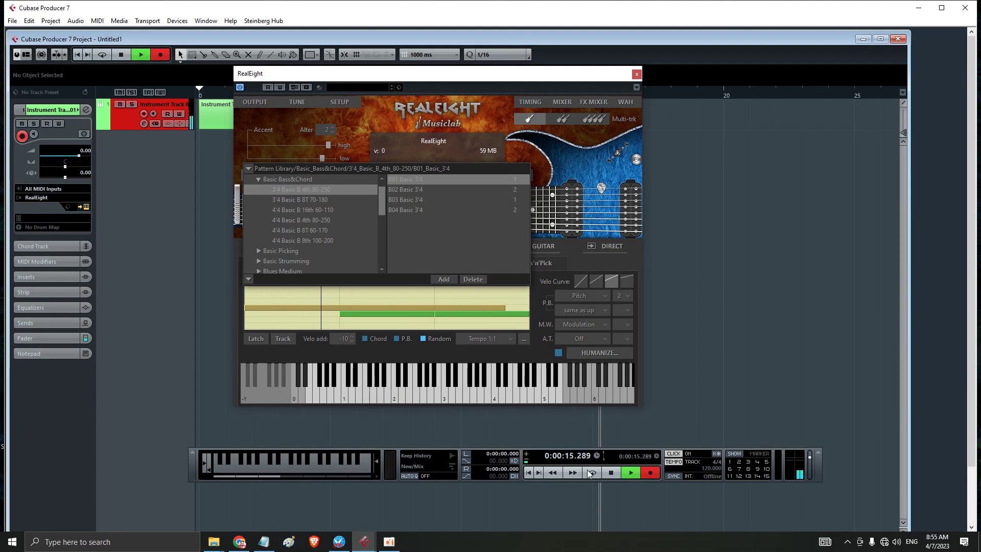
{"action": "left_click", "coordinate": [611, 472]}
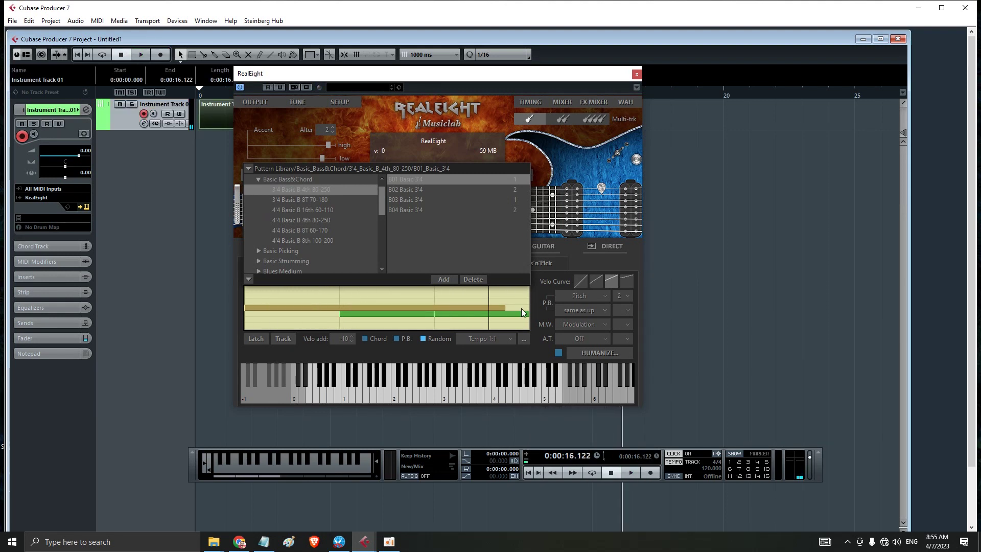
- Load pattern B45 Basic 4'4 from 4'4 Basic B 16th 60-110, audition it on RealEight's keyboard and close the instrument window
{"action": "left_click", "coordinate": [298, 210]}
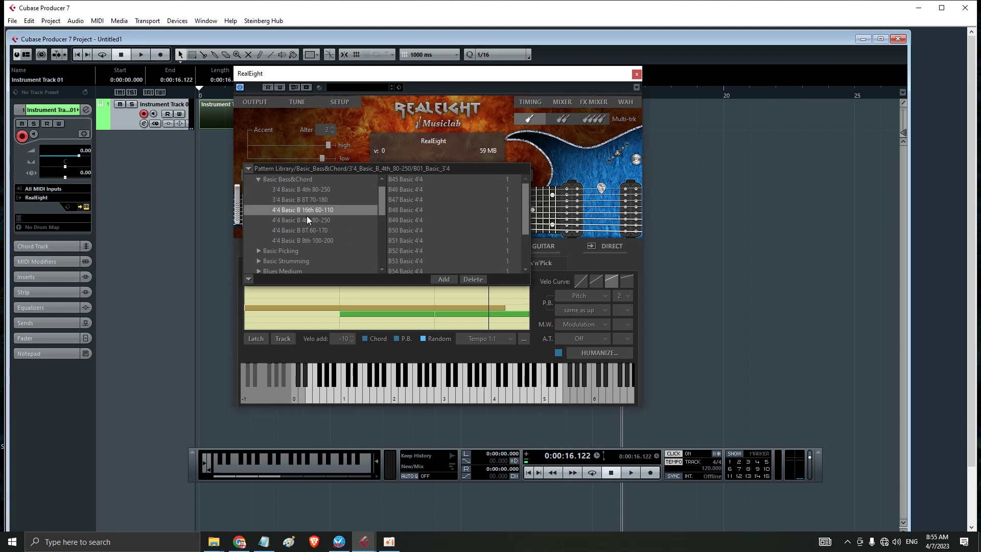
{"action": "left_click", "coordinate": [408, 183]}
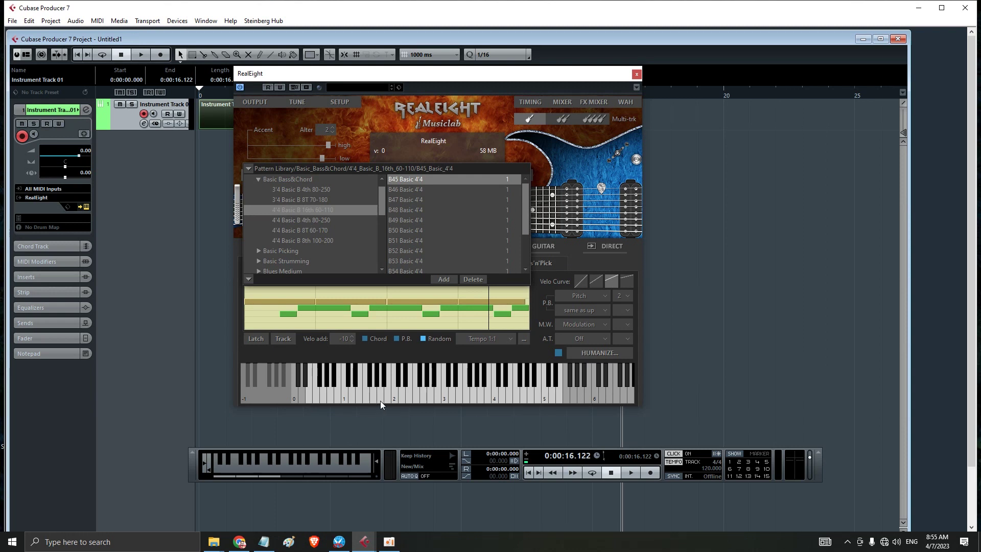
{"action": "left_click", "coordinate": [412, 397]}
{"action": "left_click", "coordinate": [358, 397]}
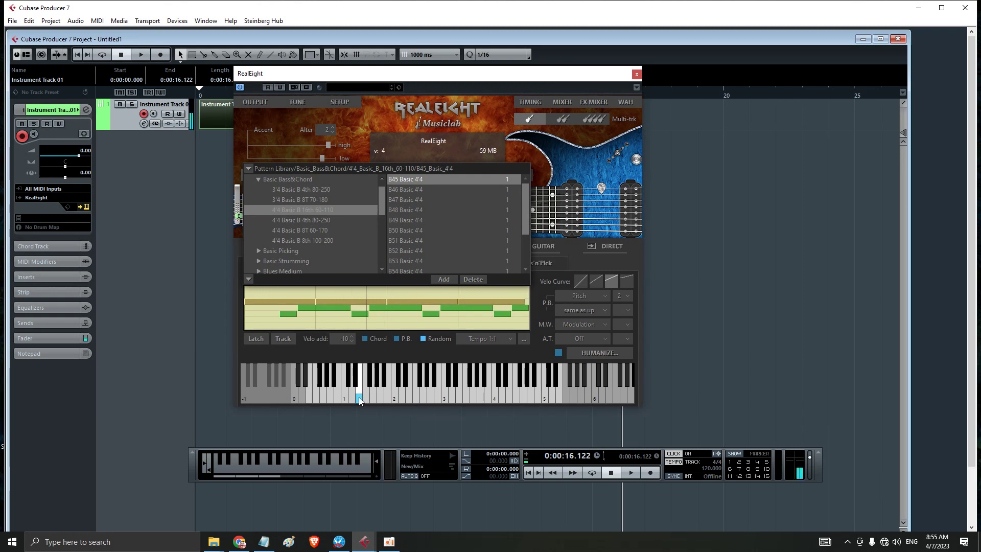
{"action": "left_click", "coordinate": [322, 398]}
{"action": "left_click", "coordinate": [634, 76]}
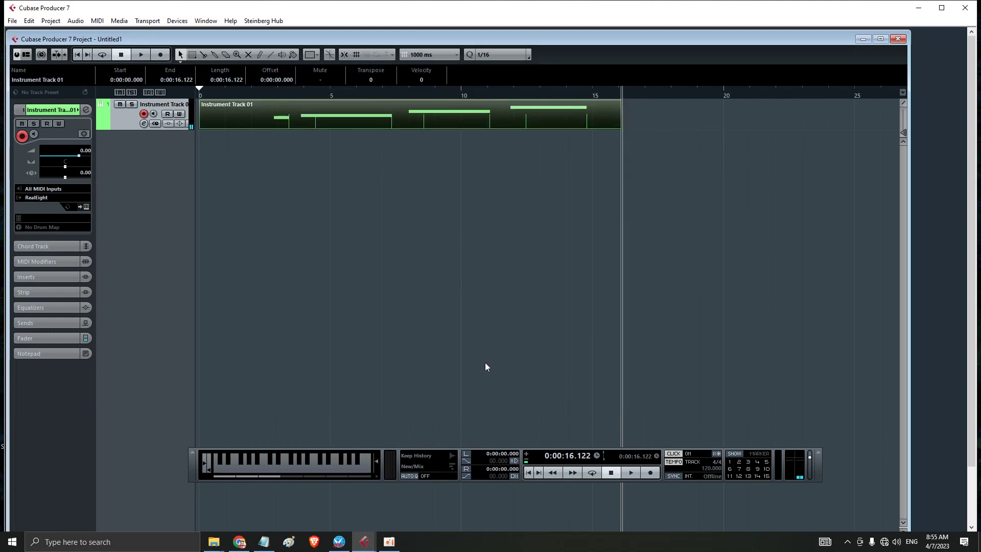
- Play the recorded part from the project start with the new pattern, stop playback and try a note on the virtual keyboard
{"action": "left_click", "coordinate": [528, 472]}
{"action": "left_click", "coordinate": [630, 472]}
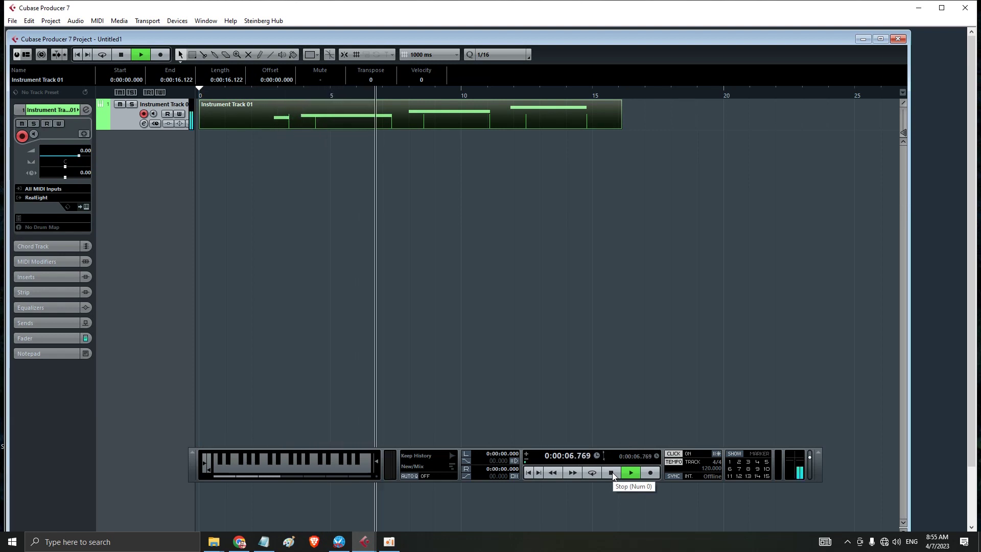
{"action": "left_click", "coordinate": [611, 474]}
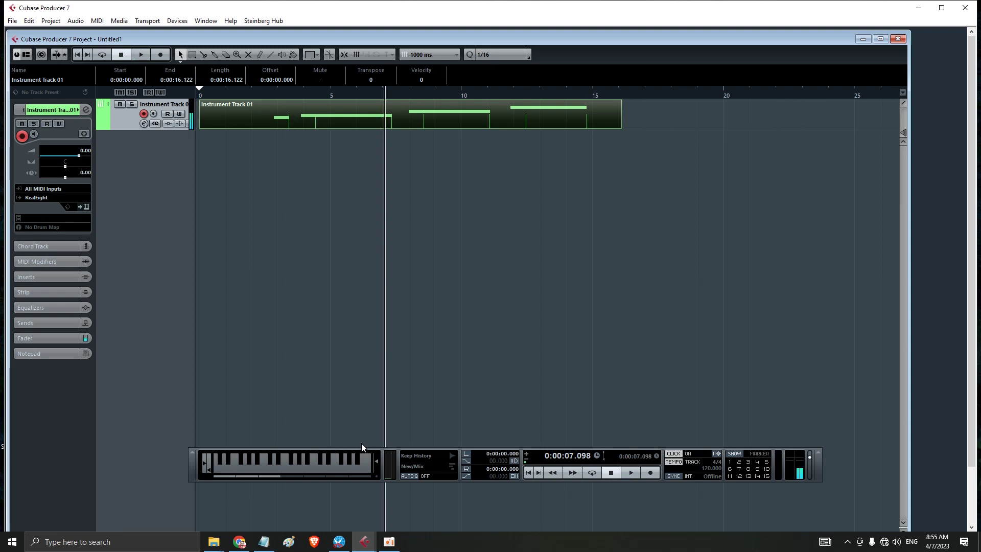
{"action": "left_click", "coordinate": [266, 458]}
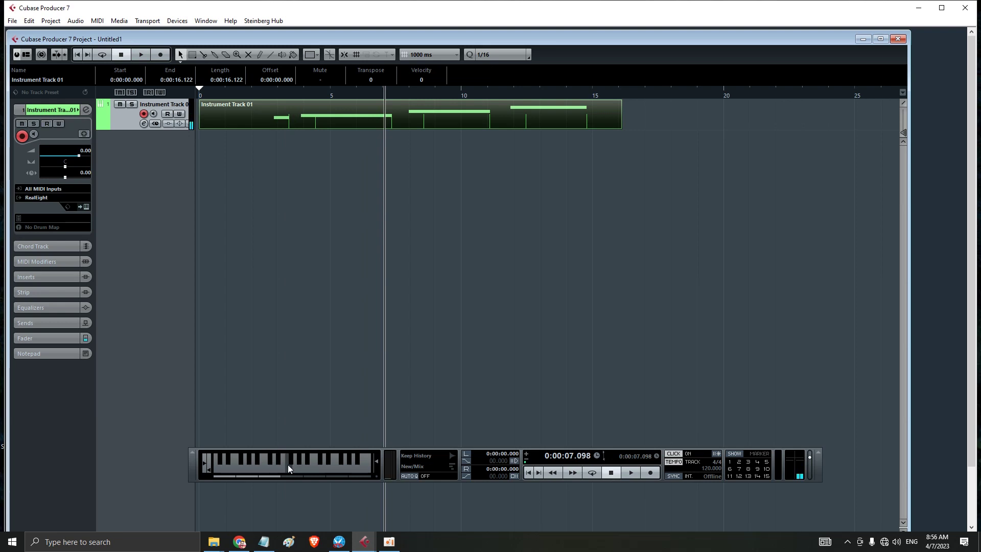